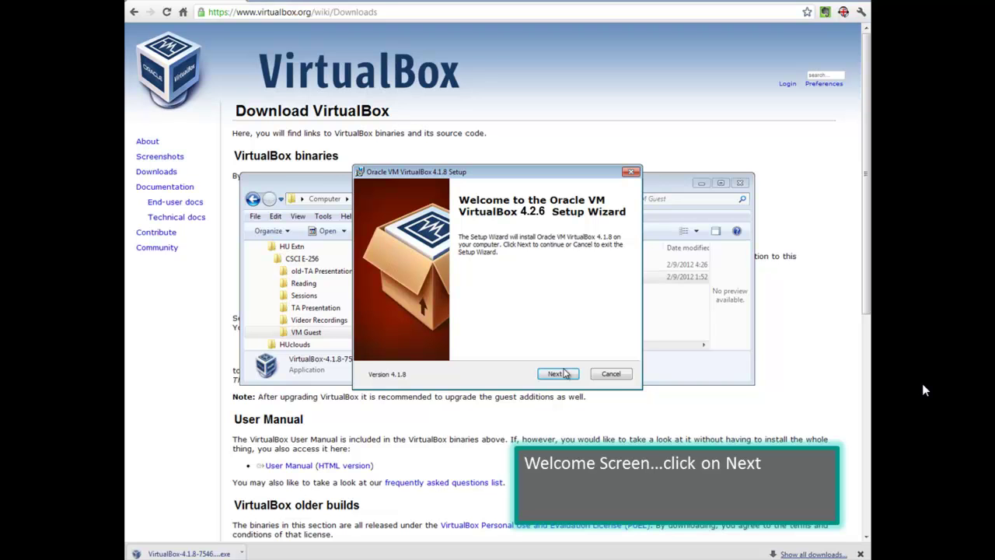
# Step: Advance past the Welcome, Custom Setup and shortcut pages, keeping all default features and shortcuts
pyautogui.click(558, 374)
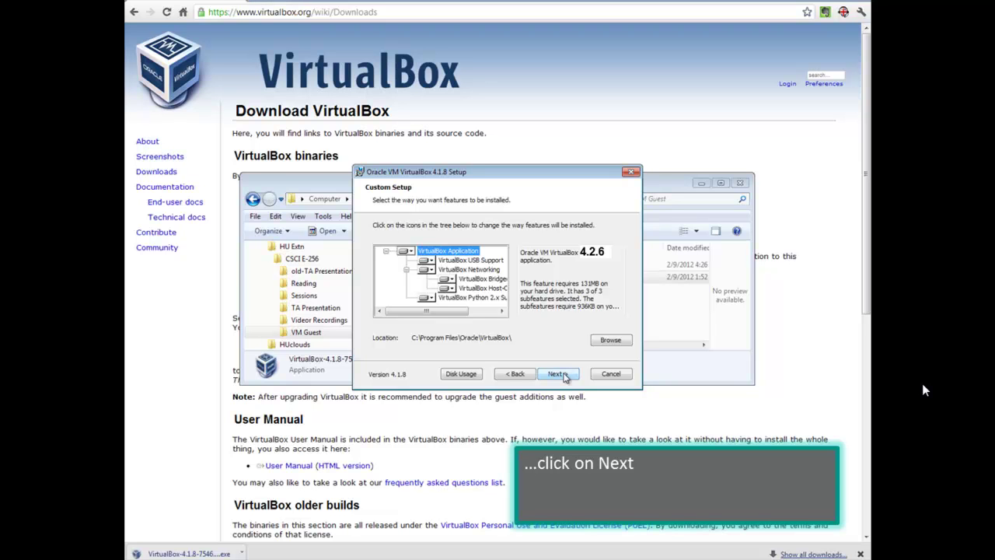
pyautogui.click(556, 374)
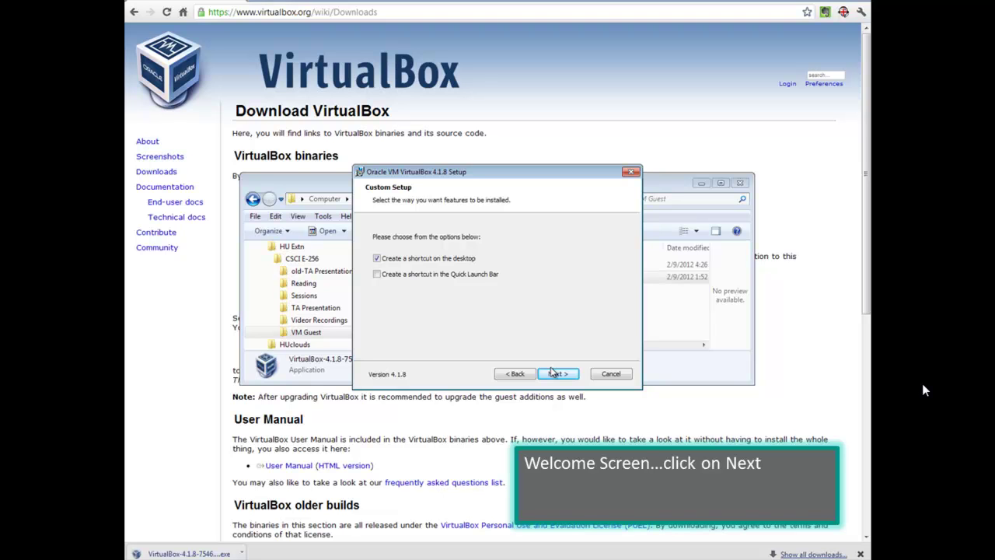
pyautogui.click(557, 373)
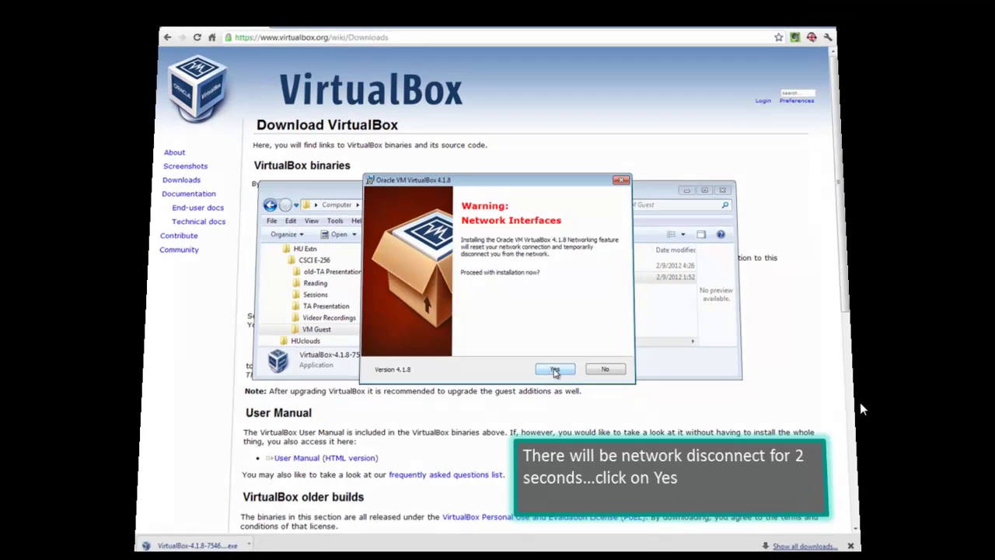
# Step: Accept the temporary network disconnect warning and install VirtualBox 4.1.8
pyautogui.click(558, 374)
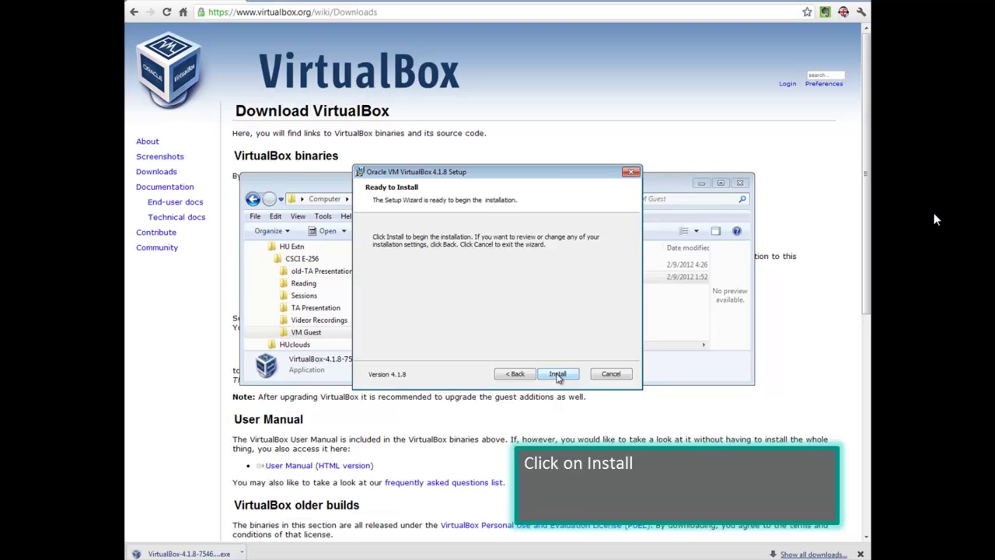
pyautogui.click(557, 374)
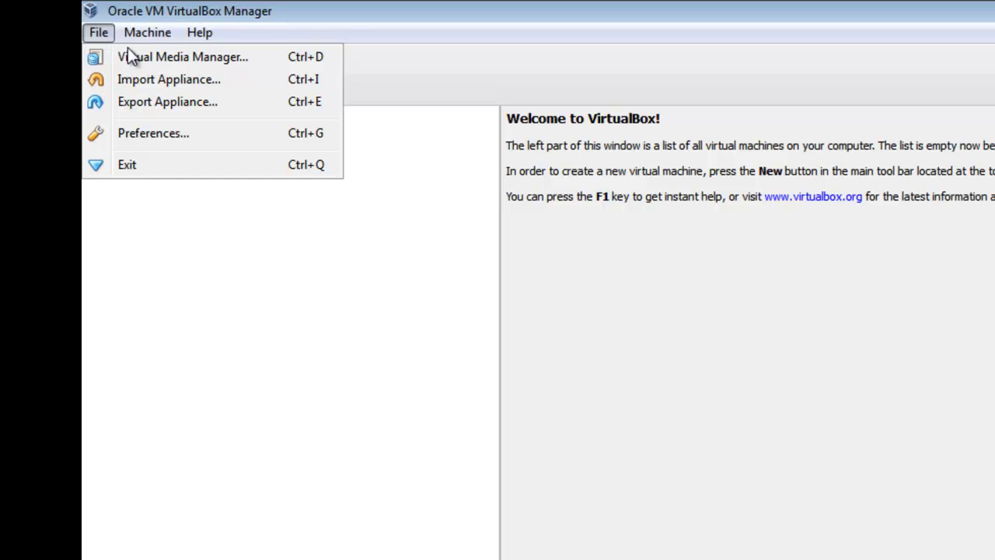
# Step: Start Import Appliance and choose OEL6U3-Oracle11gR2.ova from C:\HU Extension\OracleVM
pyautogui.click(155, 79)
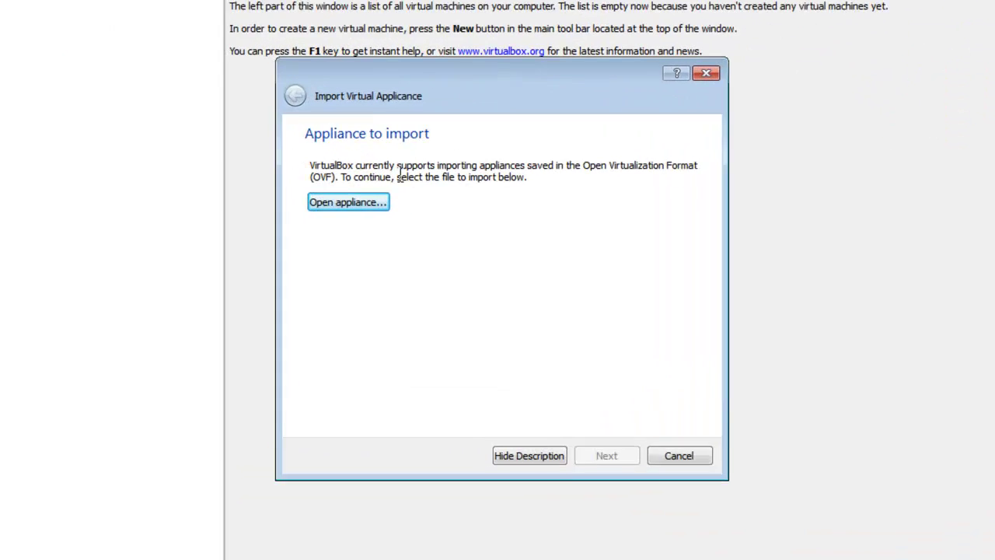
pyautogui.click(346, 197)
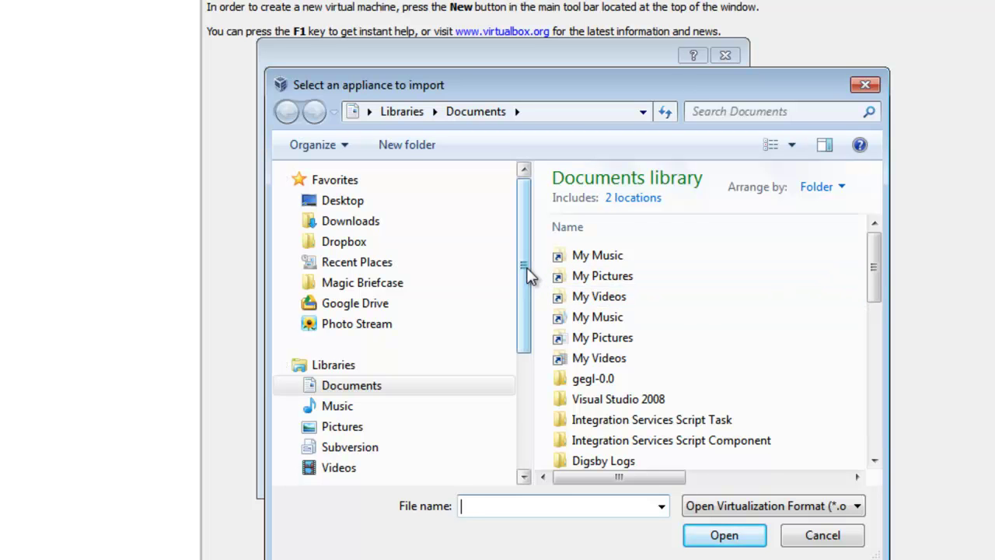
pyautogui.moveTo(524, 276); pyautogui.dragTo(524, 362)
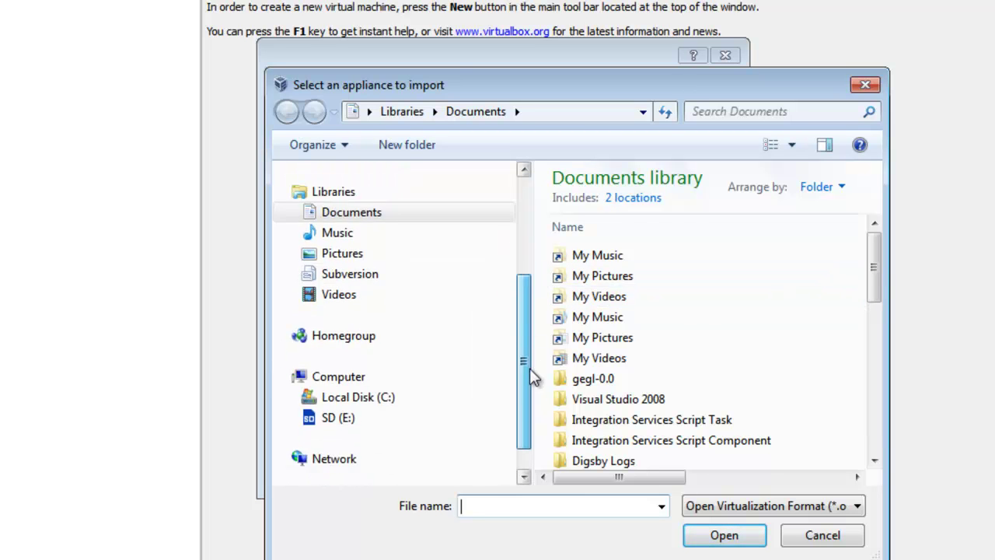
pyautogui.click(381, 400)
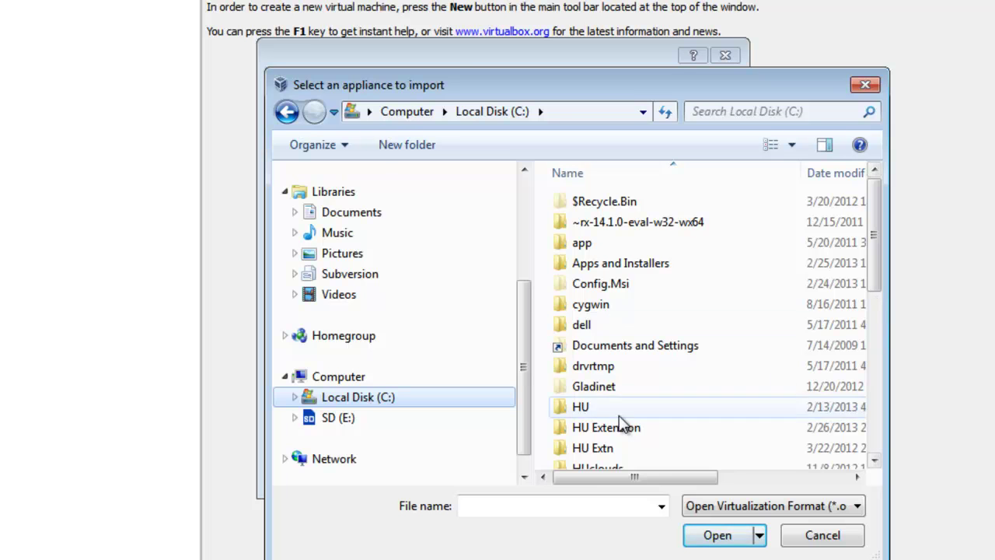
pyautogui.doubleClick(610, 428)
pyautogui.click(625, 203)
pyautogui.doubleClick(625, 203)
pyautogui.click(620, 198)
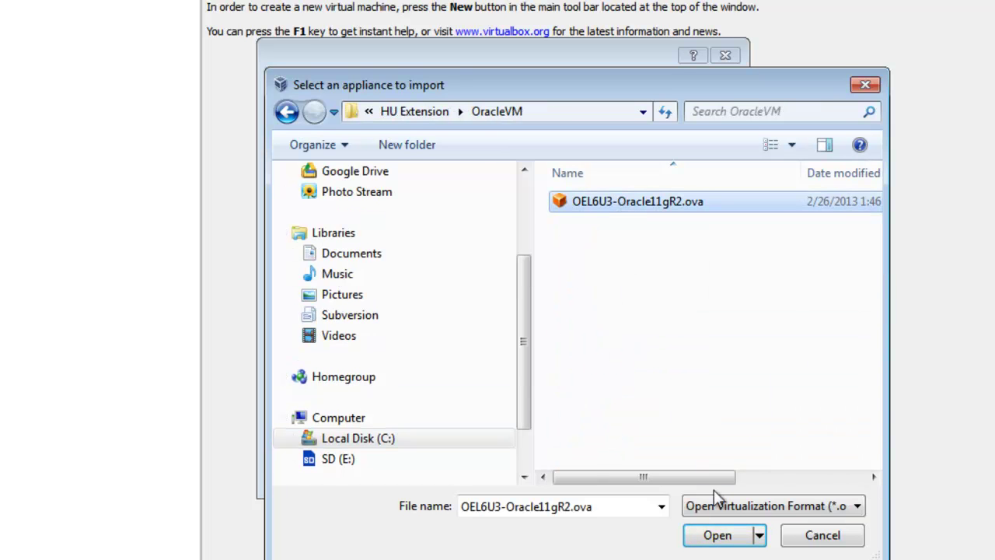
pyautogui.click(719, 534)
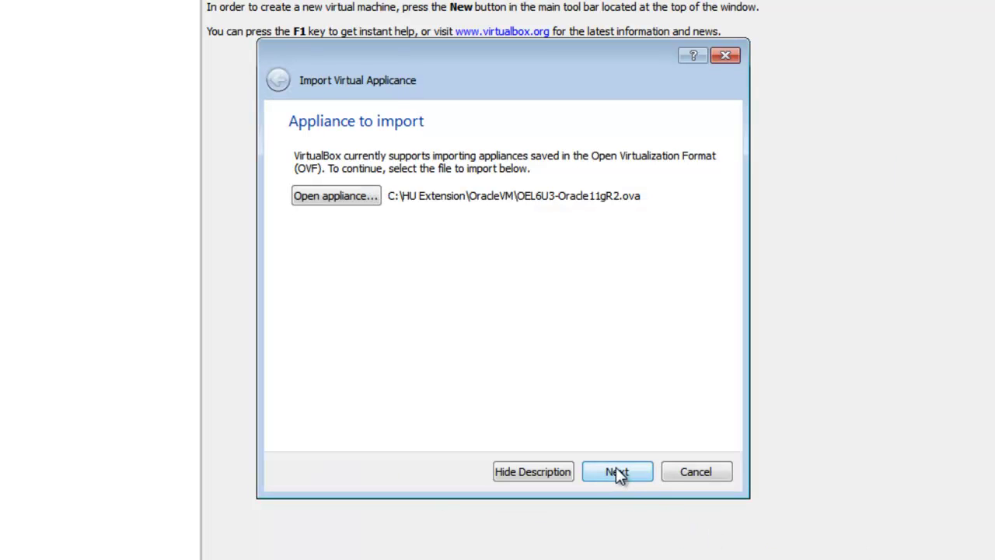
# Step: In the appliance settings, reinitialize MAC addresses of all network cards and import
pyautogui.click(616, 471)
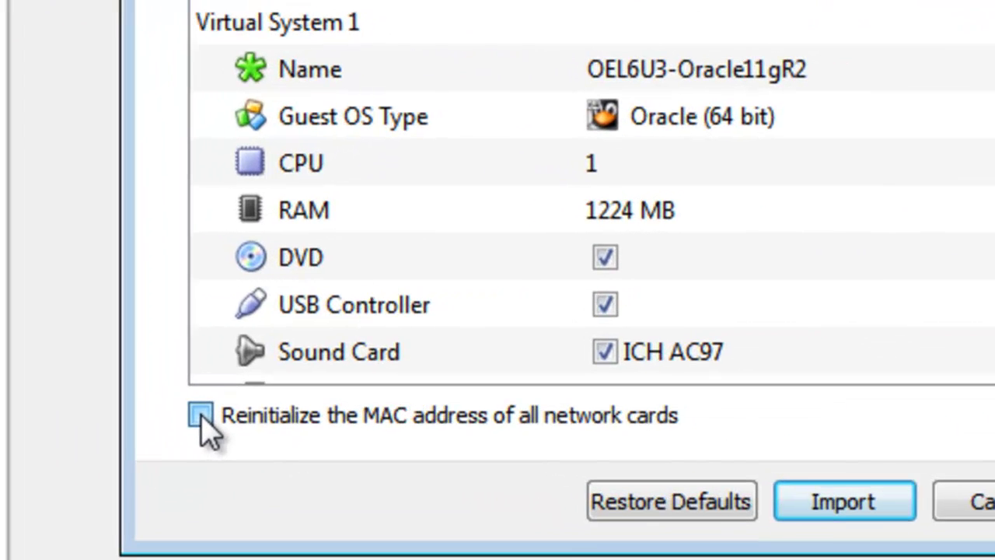
pyautogui.click(200, 419)
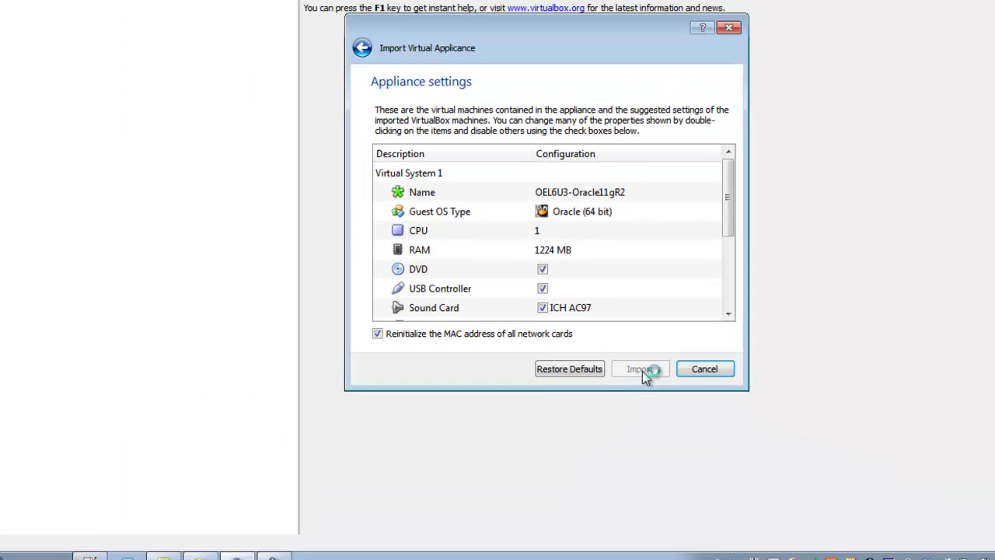
pyautogui.click(777, 455)
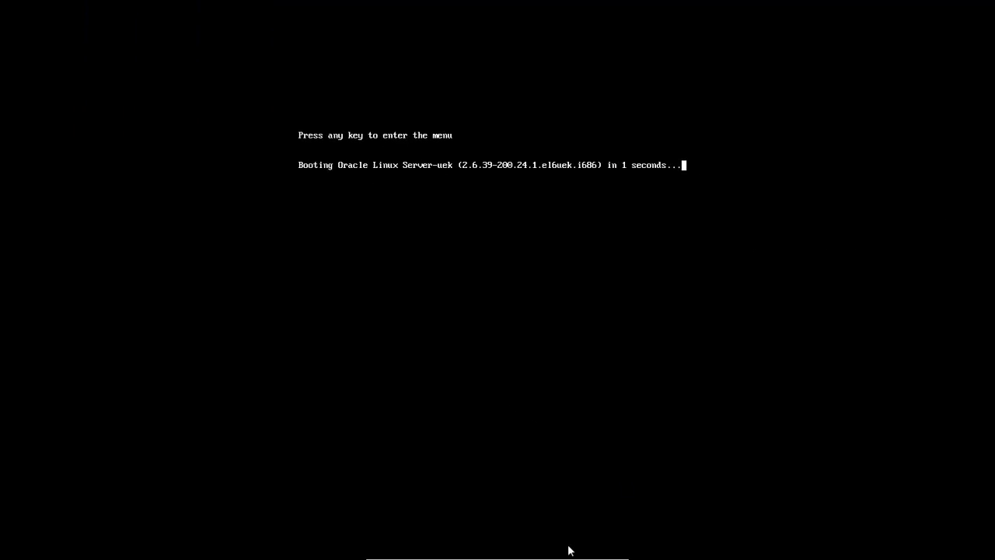
# Step: Let the guest boot Oracle Linux Server-uek to the 6.3 login screen, then launch PuTTY
pyautogui.moveTo(571, 558)
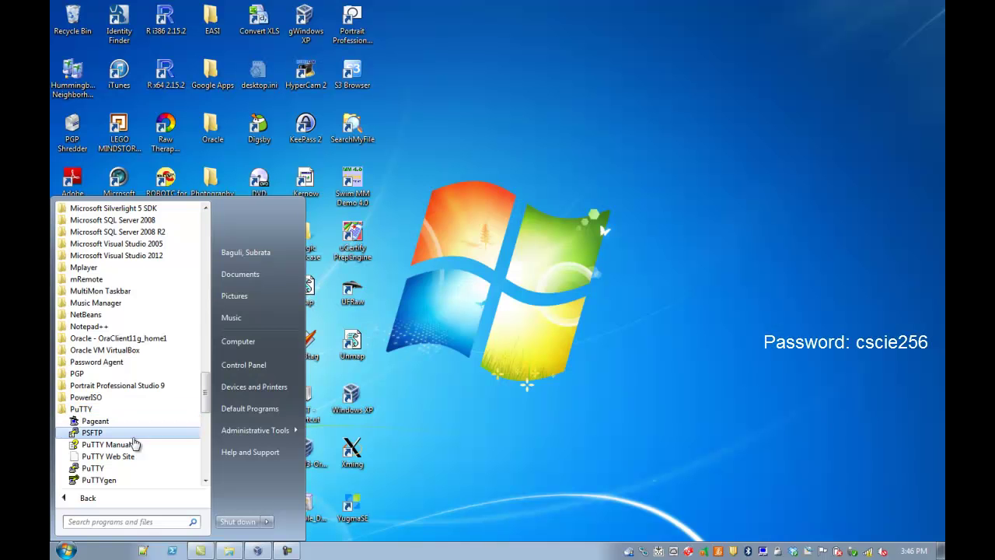
pyautogui.click(132, 438)
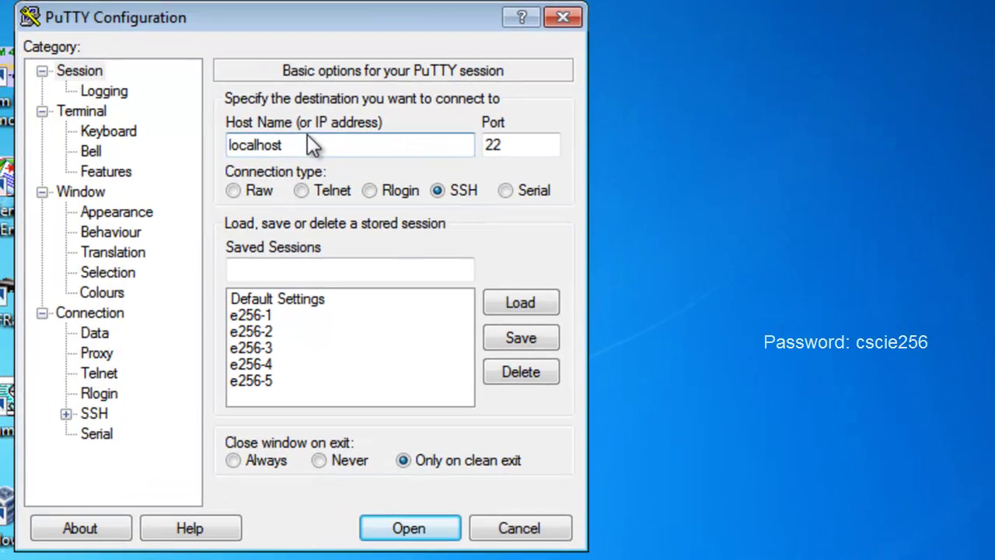
# Step: Open an SSH session to localhost port 22 and log in as oracle with its password
pyautogui.moveTo(307, 145); pyautogui.dragTo(223, 145)
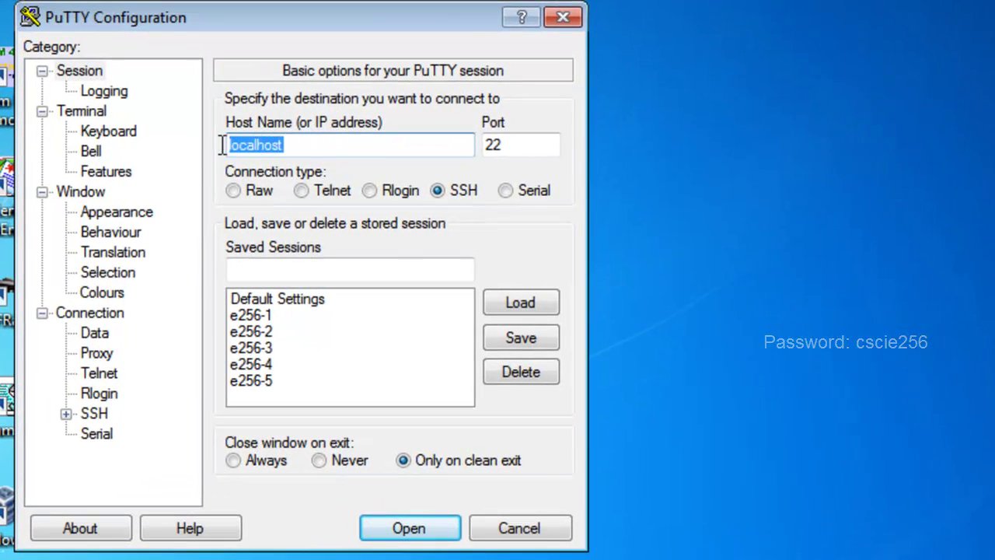
pyautogui.click(313, 146)
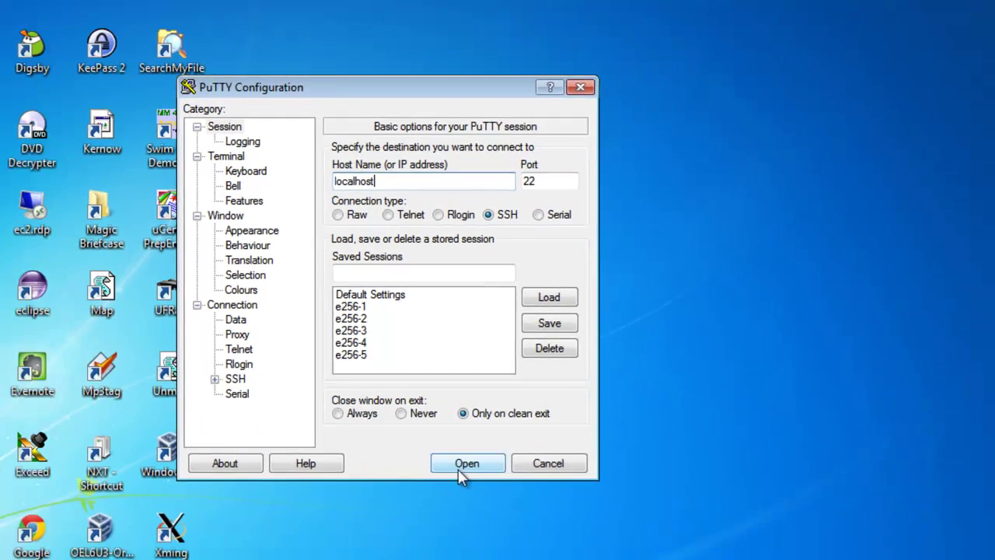
pyautogui.click(409, 528)
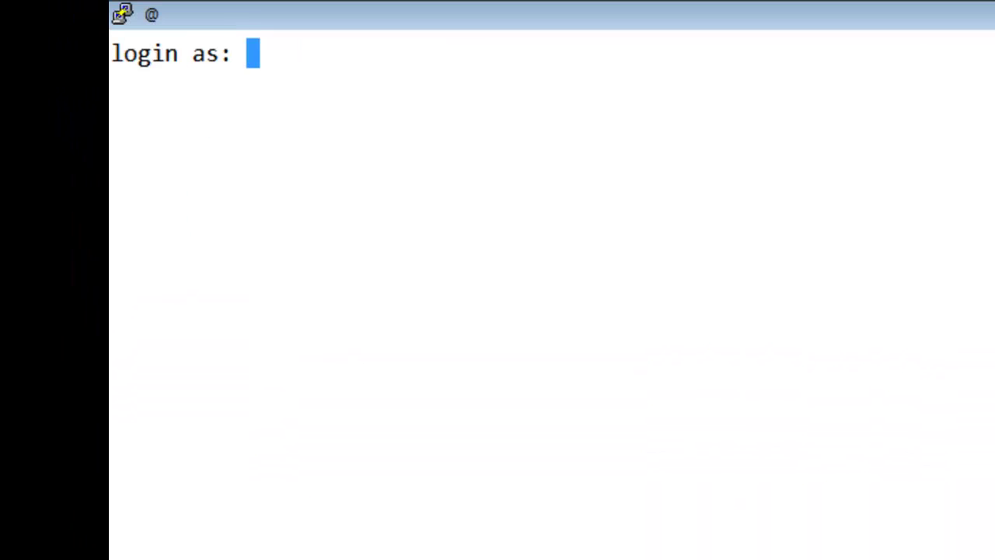
pyautogui.write('oracle')
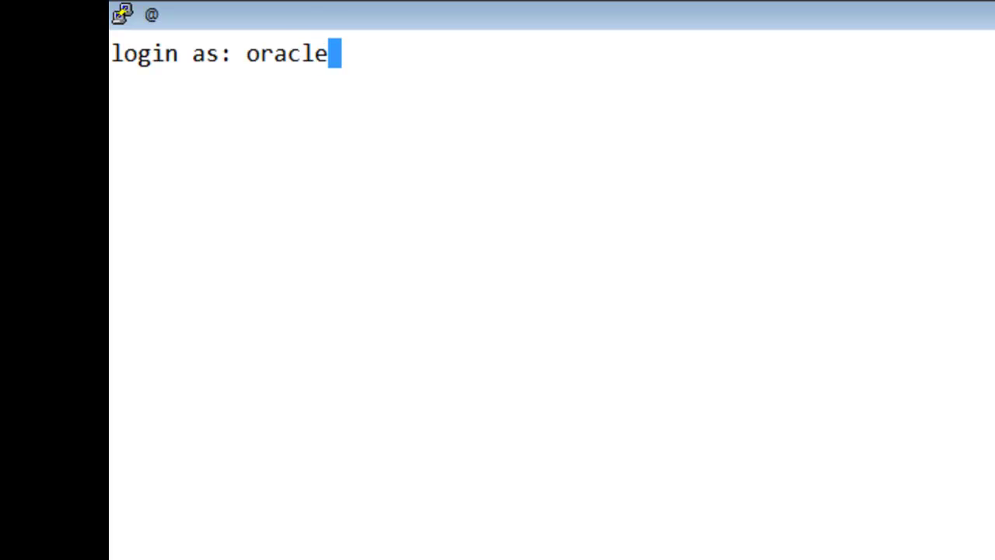
pyautogui.press('Return')
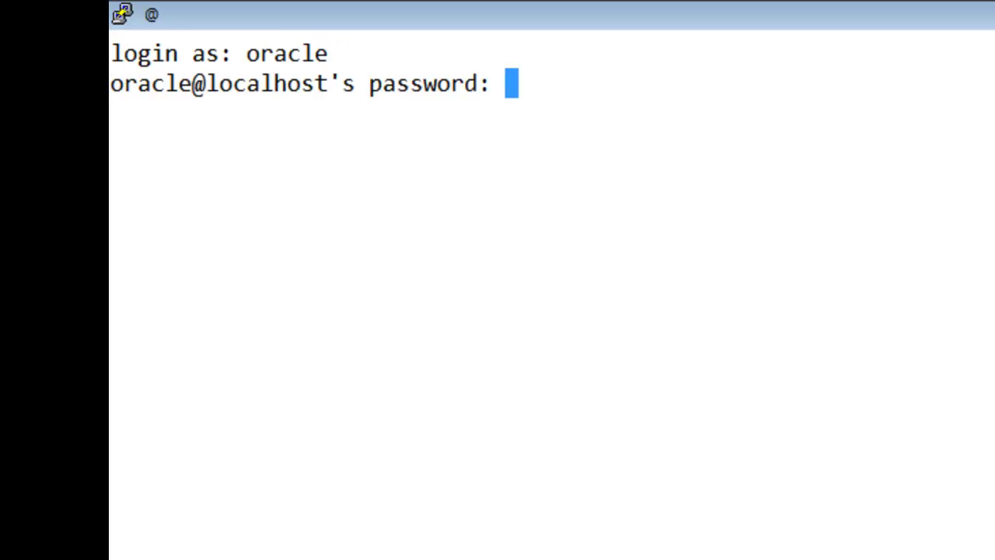
pyautogui.press('Return')
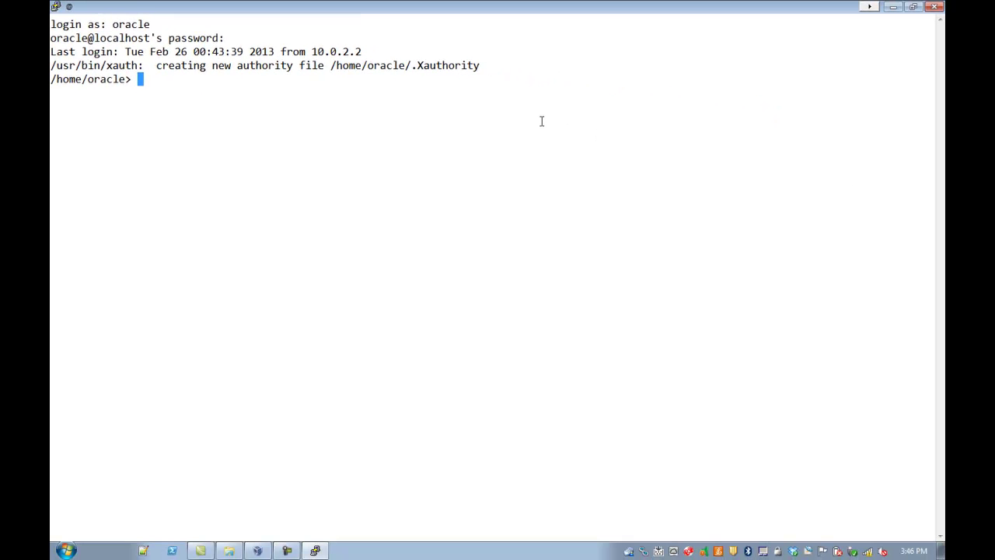
# Step: Run ll, df -h and cat .profile to list home, show disk usage and print the profile
pyautogui.write('ll')
pyautogui.press('Return')
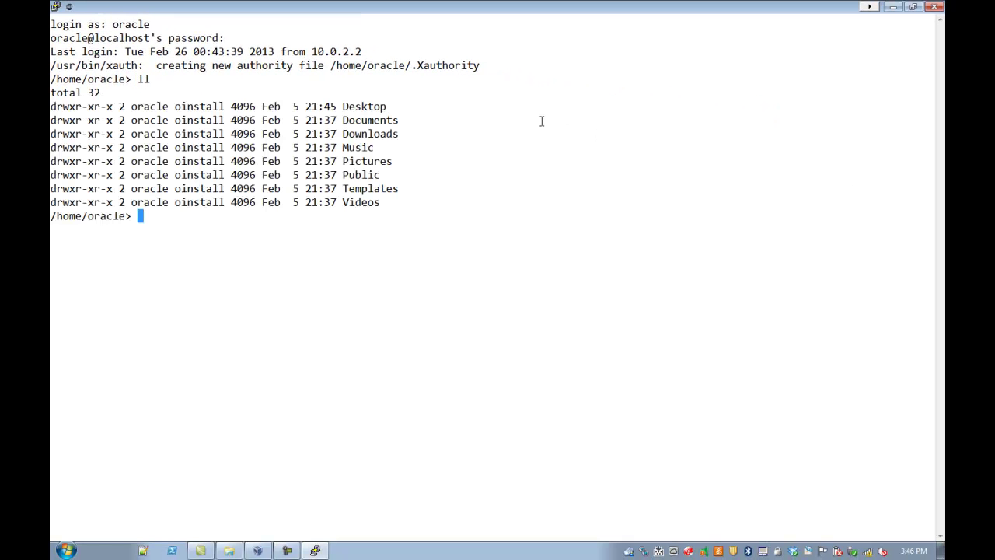
pyautogui.write('df -h')
pyautogui.press('Return')
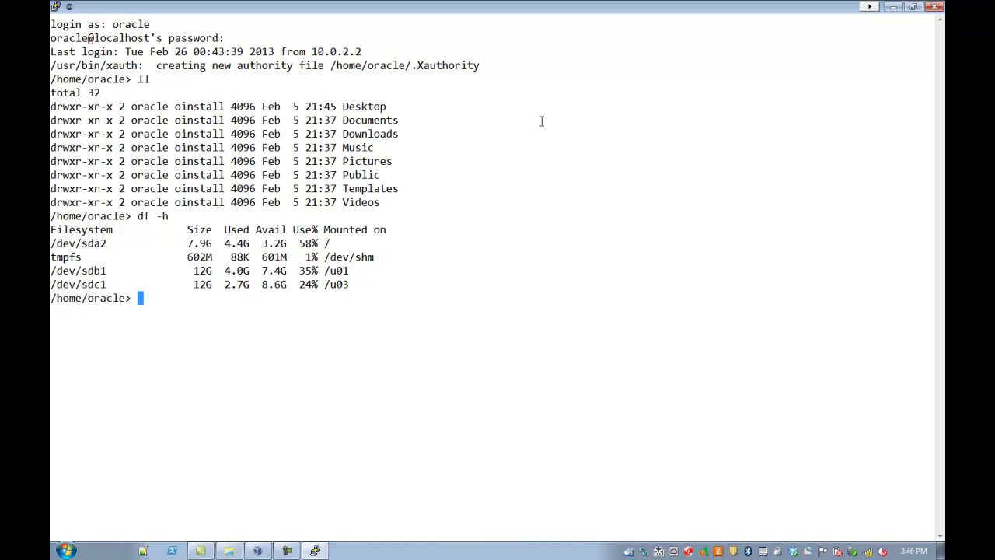
pyautogui.press('Return')
pyautogui.write('cat .pro')
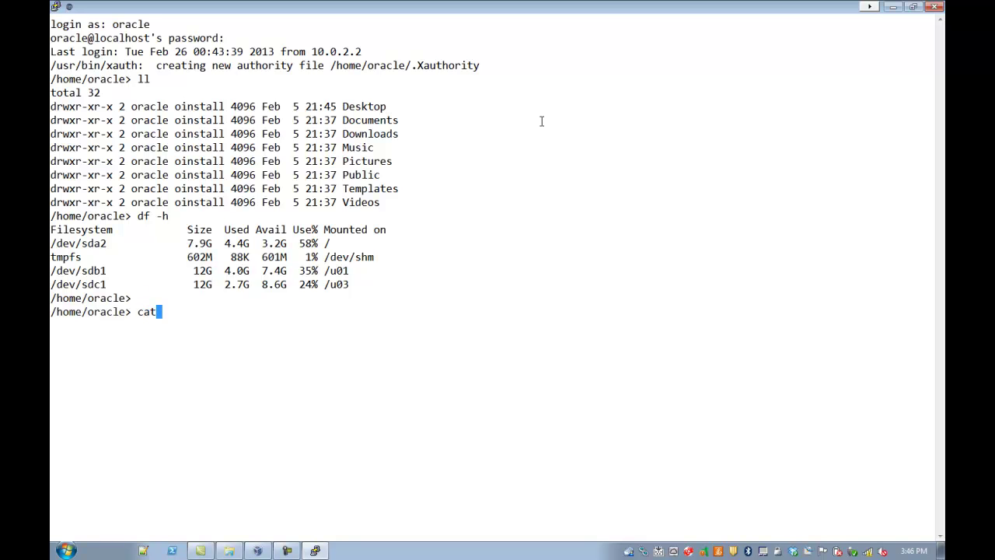
pyautogui.write('file')
pyautogui.press('BackSpace')
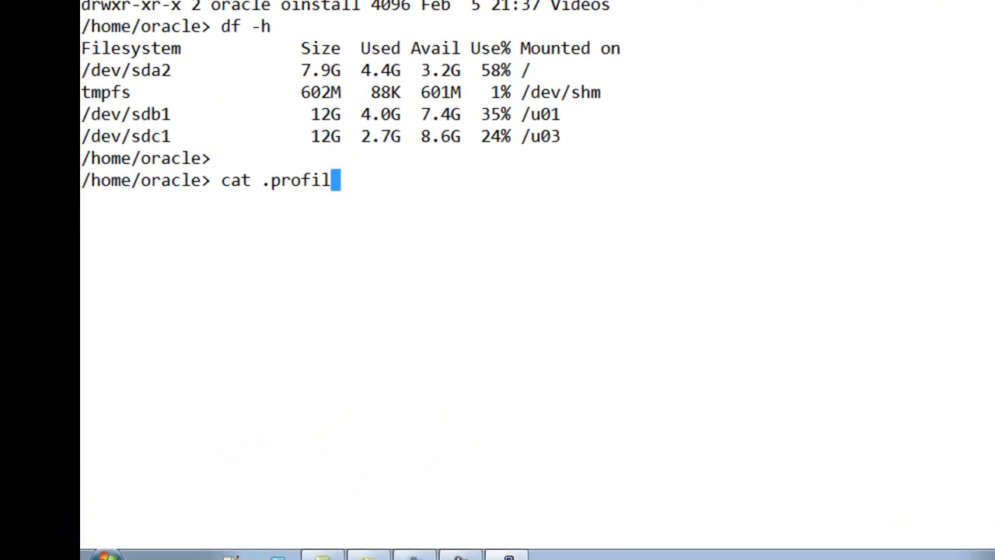
pyautogui.write('e')
pyautogui.press('Return')
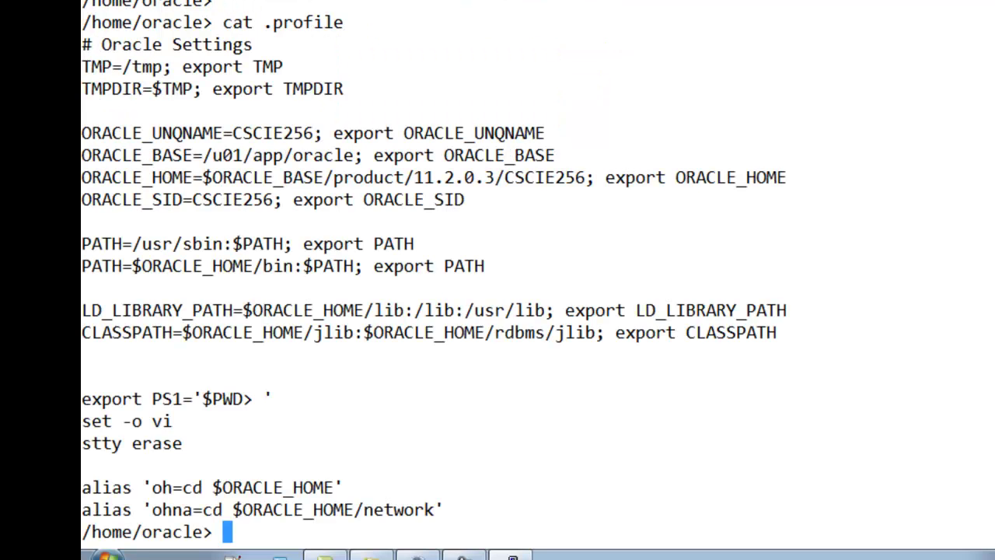
# Step: Highlight the .profile's Oracle Settings block, PS1/vi/stty lines and the two alias definitions
pyautogui.moveTo(83, 48); pyautogui.dragTo(823, 326)
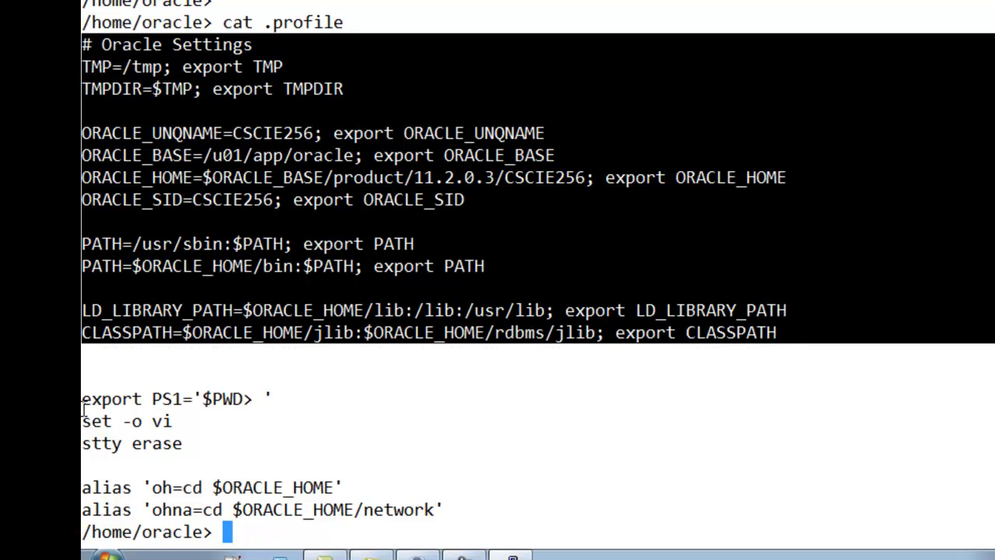
pyautogui.moveTo(86, 401)
pyautogui.mouseDown()
pyautogui.moveTo(179, 420)
pyautogui.moveTo(199, 440)
pyautogui.mouseUp()
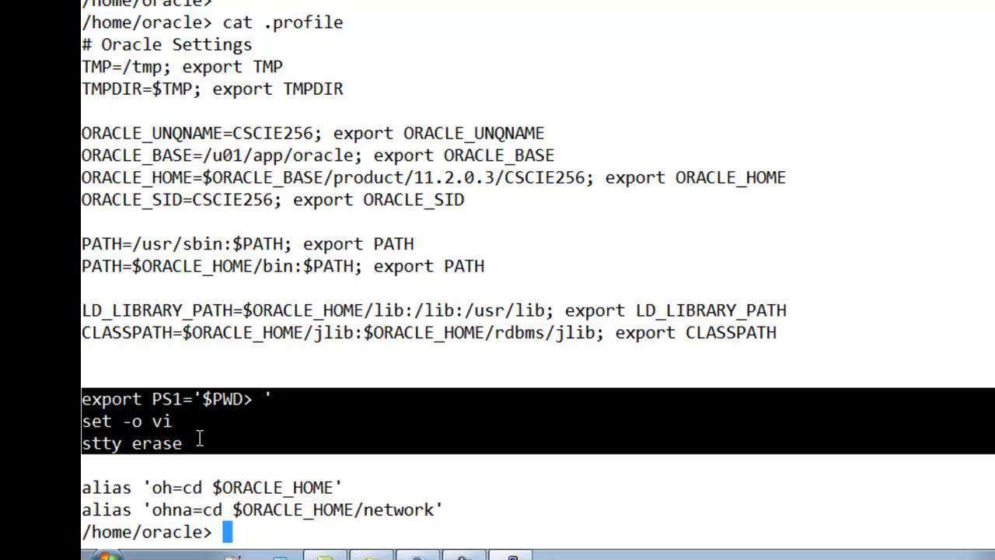
pyautogui.click(158, 476)
pyautogui.moveTo(82, 491); pyautogui.dragTo(453, 502)
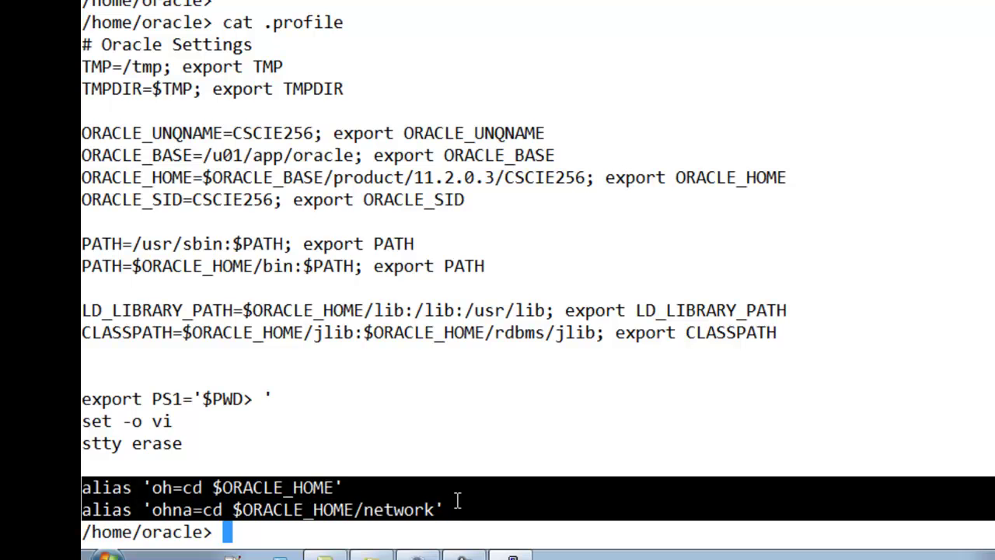
pyautogui.click(456, 498)
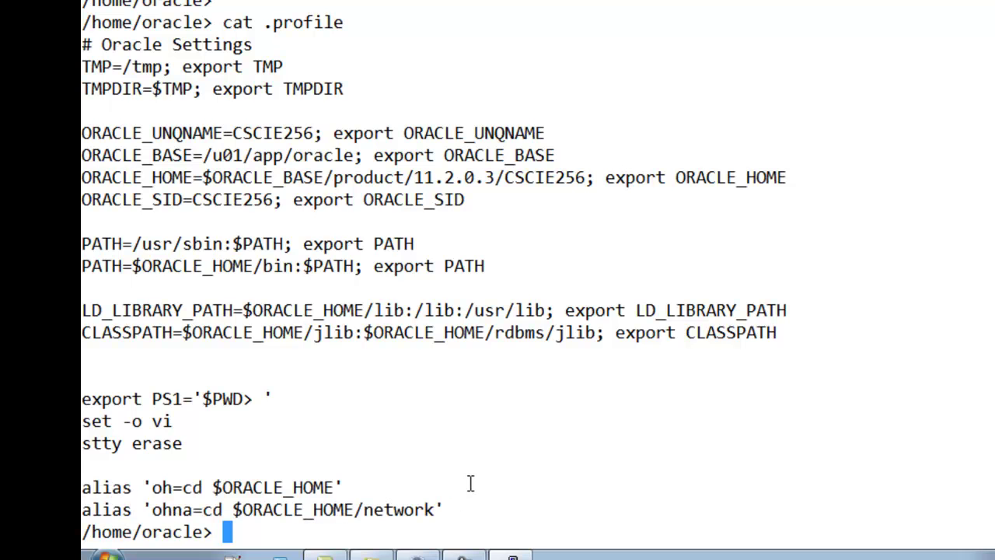
# Step: Jump to ORACLE_HOME with oh, list it with ll, return home with cd, then type exit
pyautogui.write('oh')
pyautogui.press('Return')
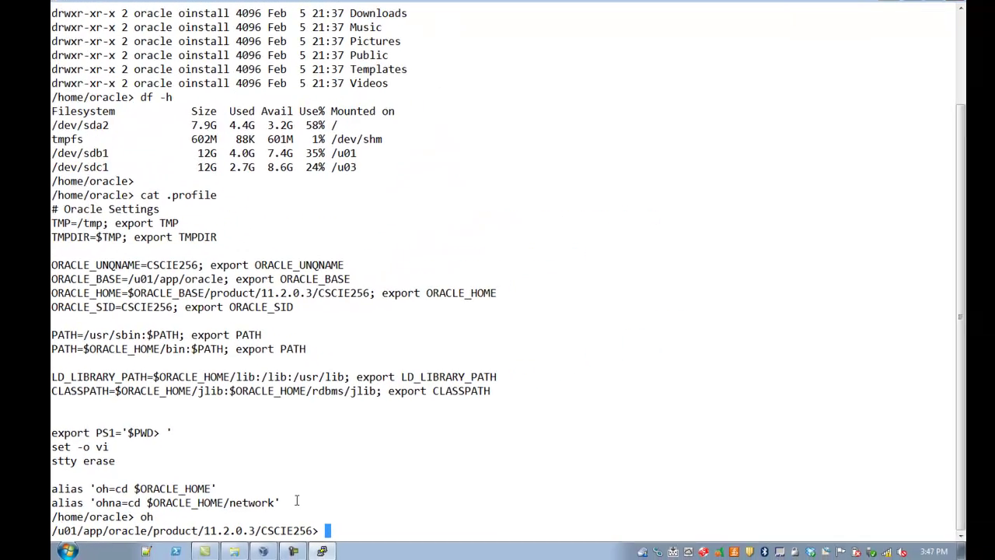
pyautogui.write('ll')
pyautogui.press('Return')
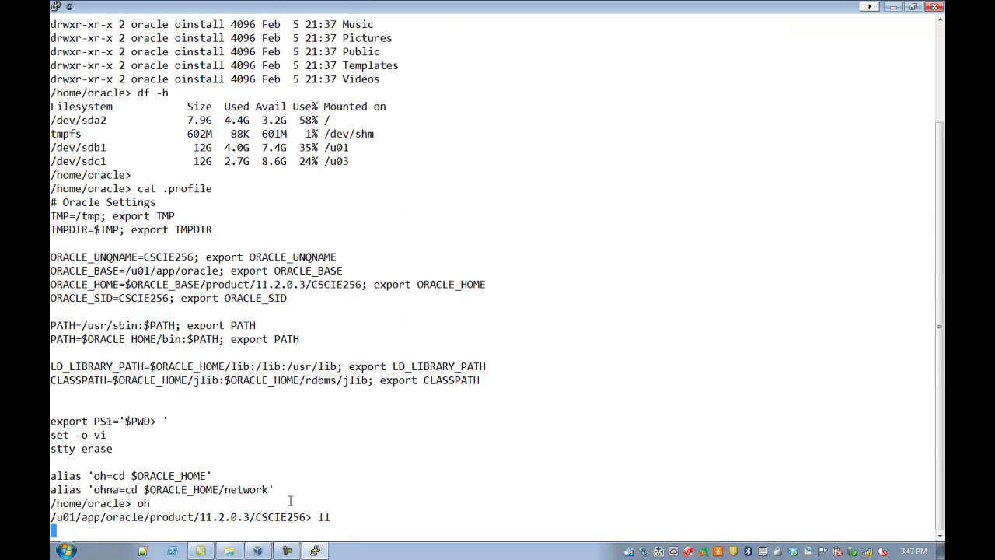
pyautogui.write('cd')
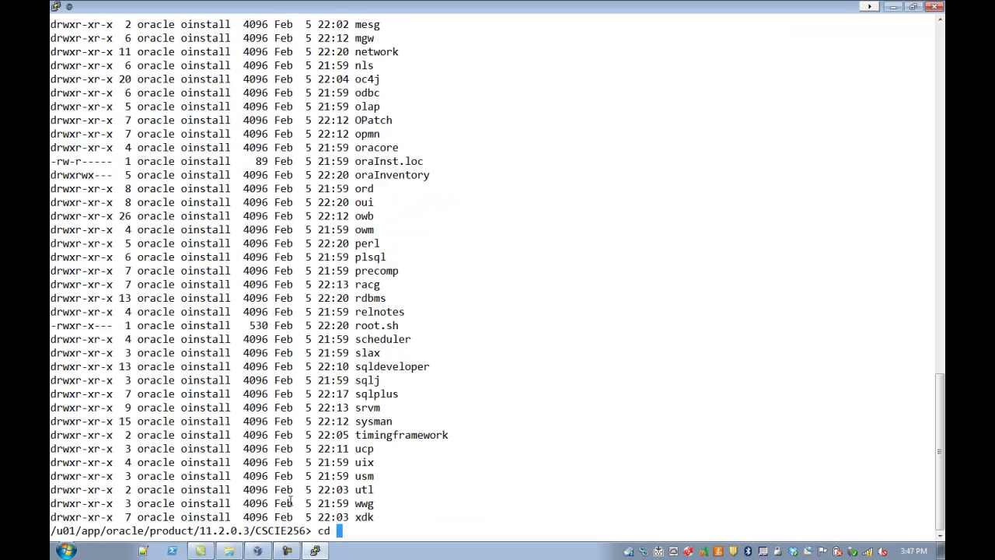
pyautogui.press('Return')
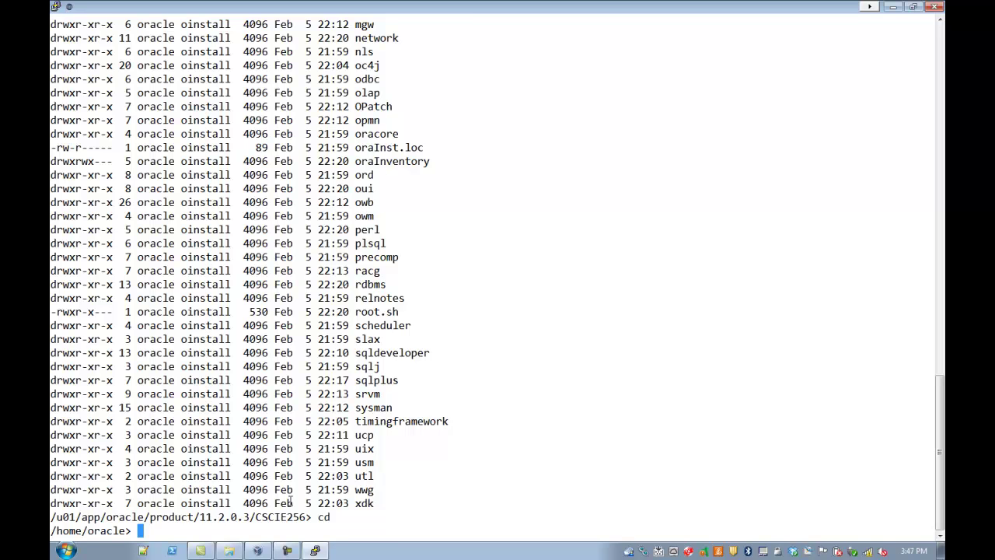
pyautogui.write('exit')
# Step: Run exit to close PuTTY, switch to the VM window, and log the oracle user into GNOME
pyautogui.press('Return')
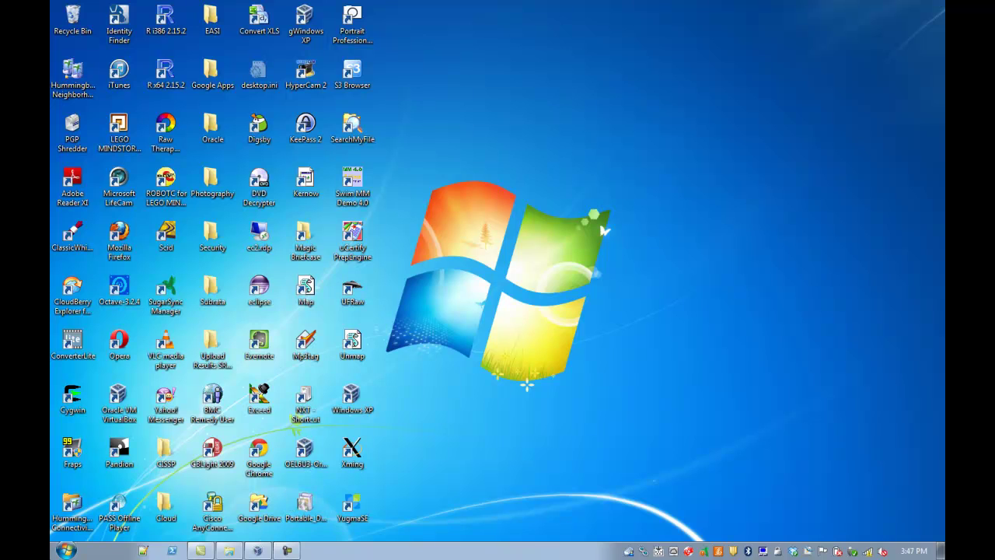
pyautogui.click(259, 550)
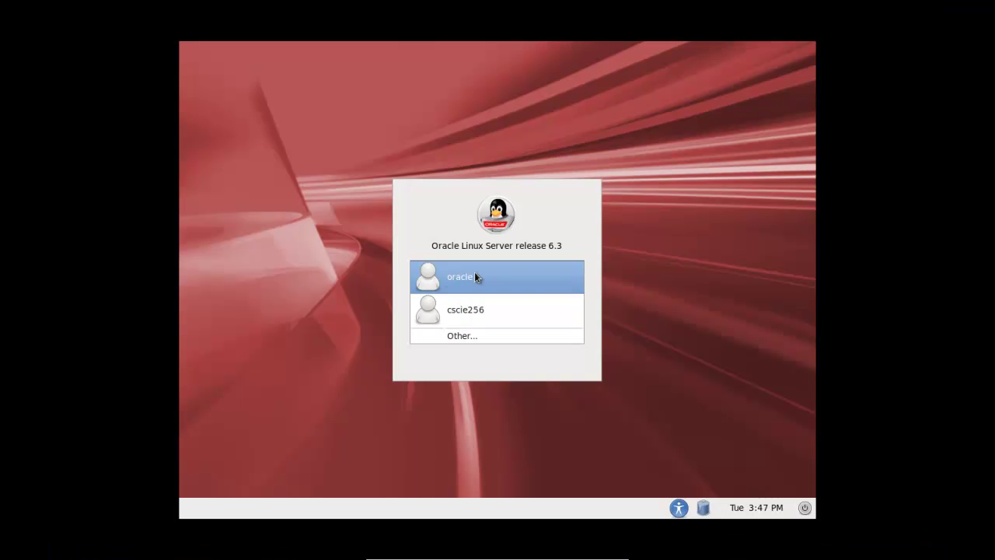
pyautogui.click(467, 275)
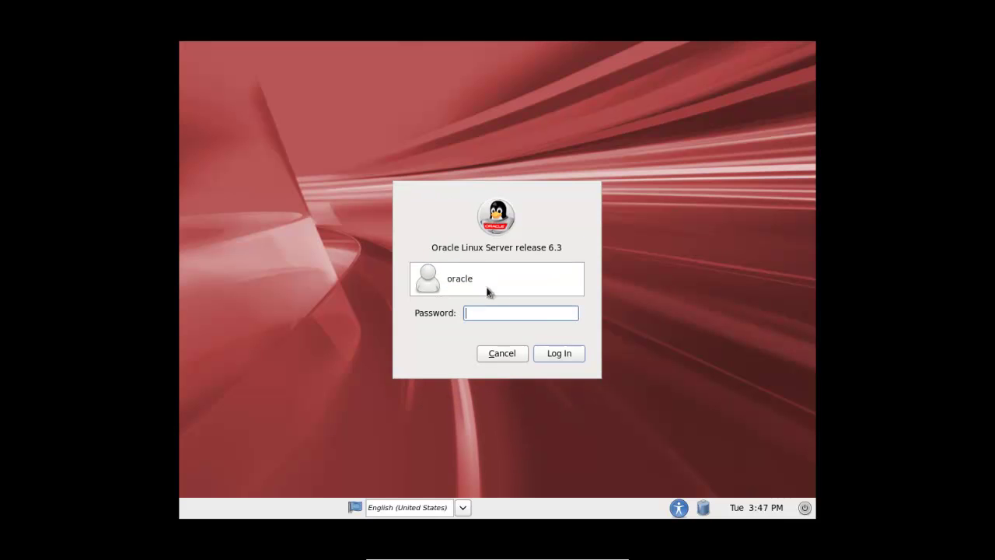
pyautogui.write('o')
pyautogui.write('12')
pyautogui.press('Return')
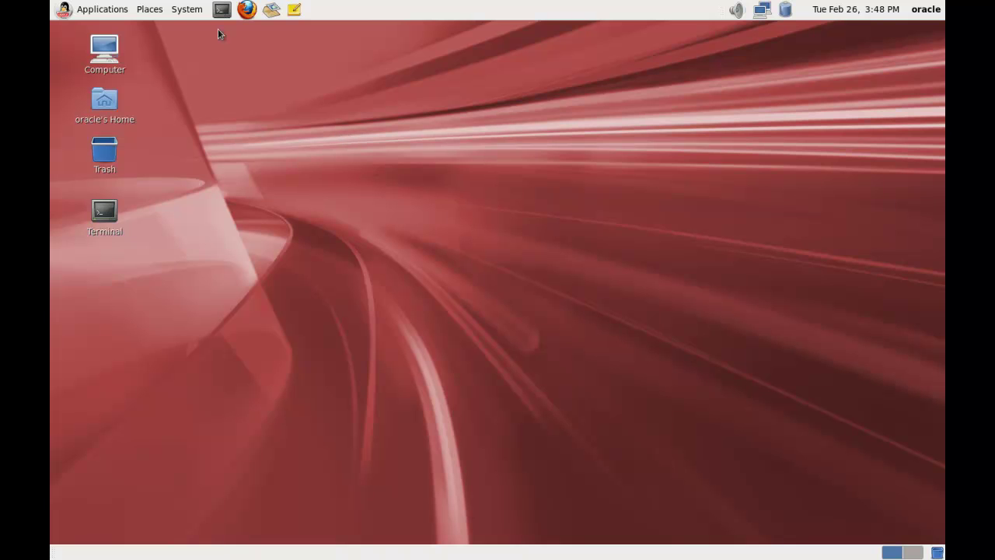
# Step: Choose System > Shut Down in the guest and confirm the shutdown
pyautogui.click(192, 14)
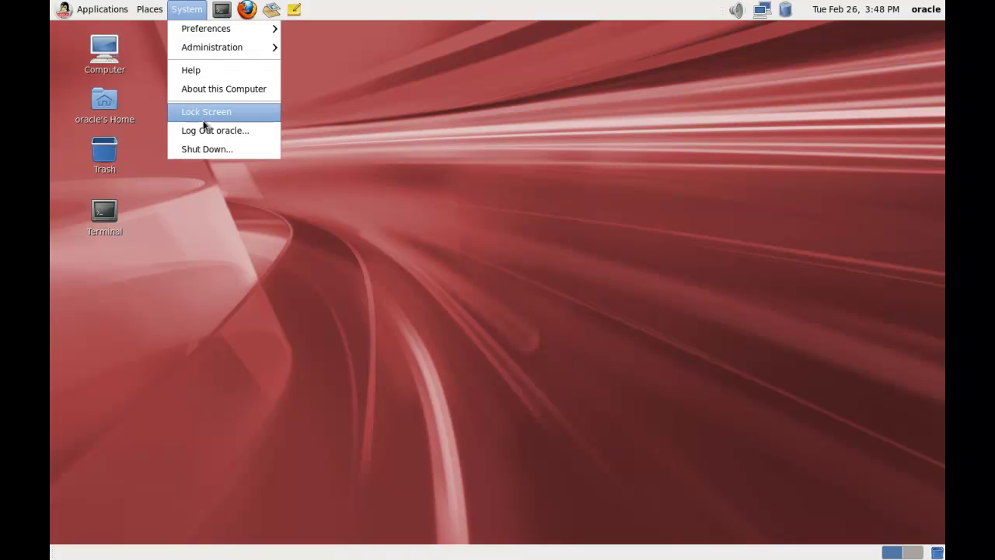
pyautogui.click(209, 147)
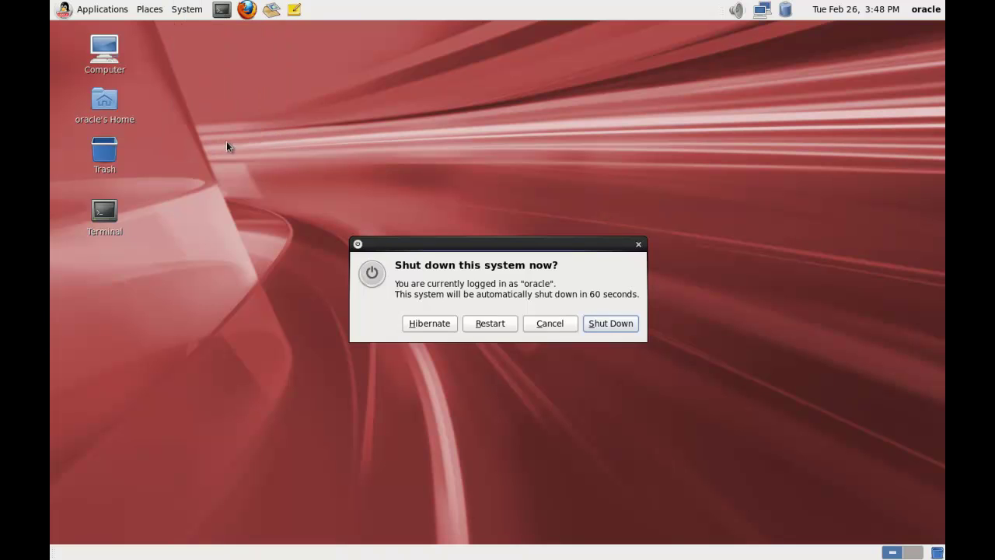
pyautogui.click(612, 322)
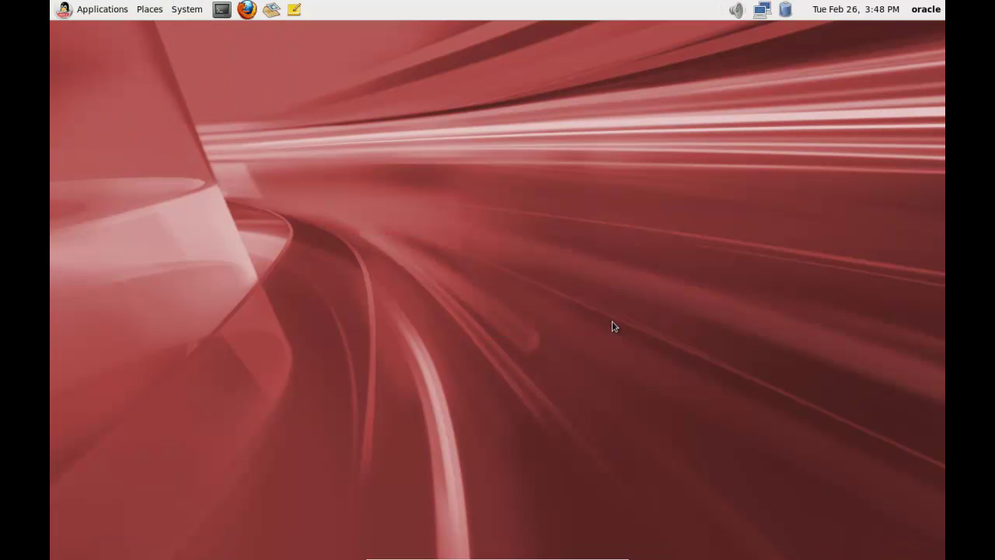